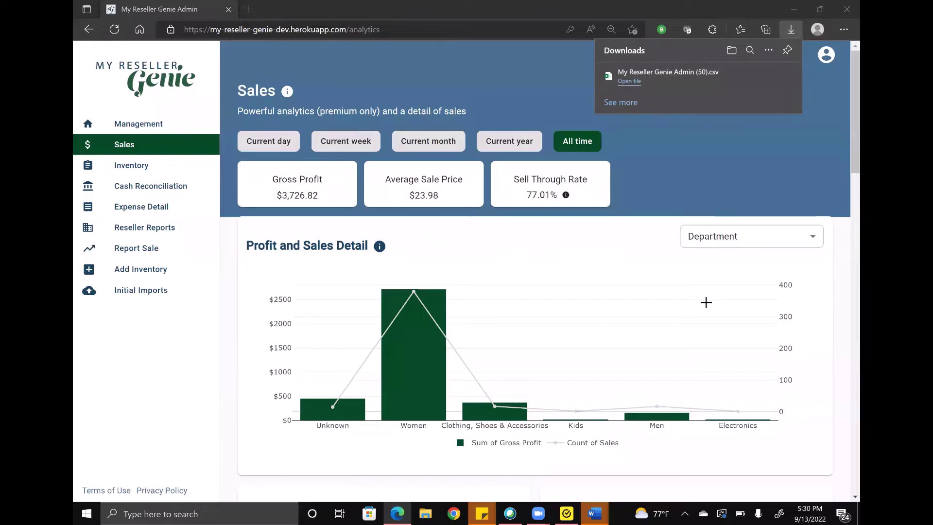
- Close the Edge downloads panel so the All-time Sales analytics page shows
click(794, 30)
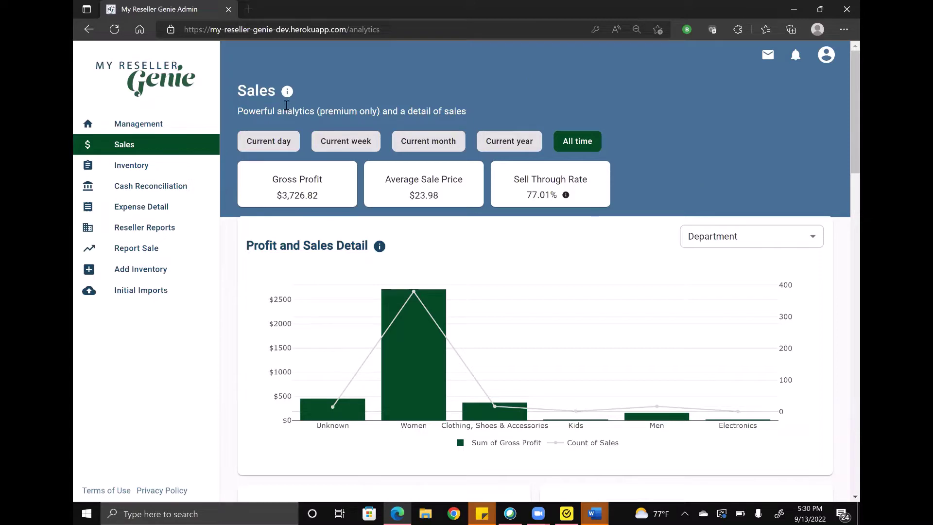
- Download Sales Detail as 'My Reseller Genie Admin (51).csv' and open it in Excel
scroll(509, 321, down, 15)
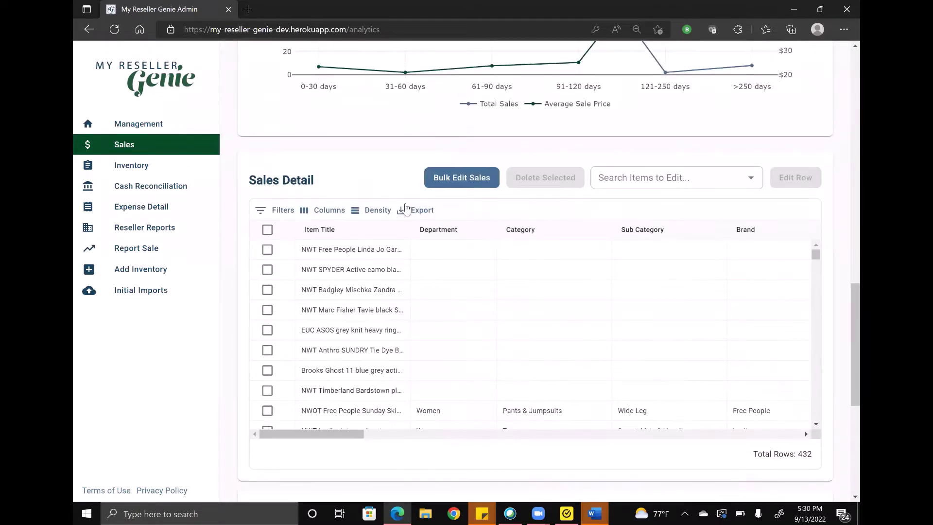
click(408, 210)
click(428, 237)
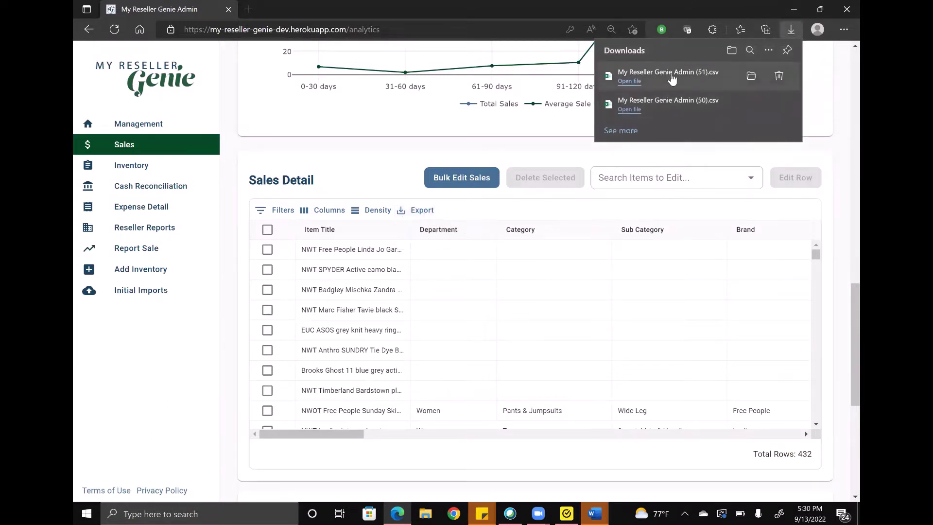
click(673, 78)
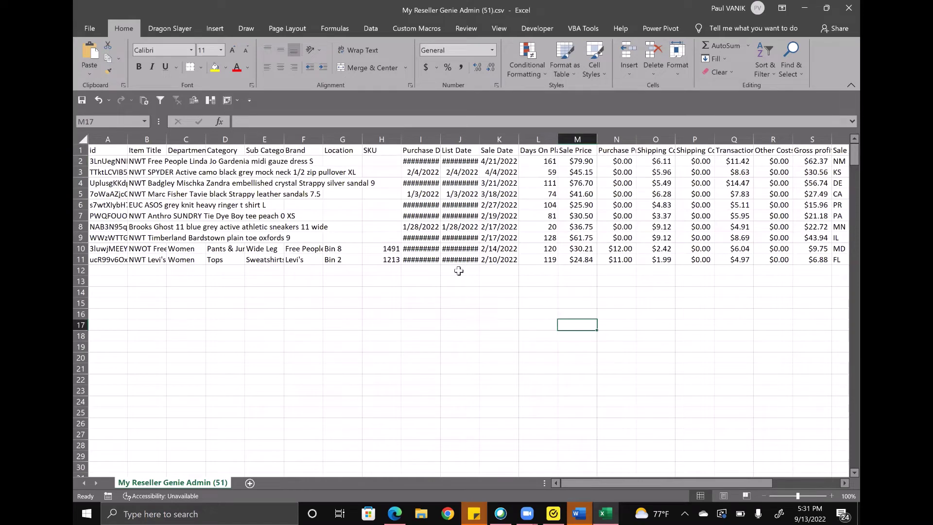
- Enter Poshmark in the first Sale Platform cell, X2
click(452, 204)
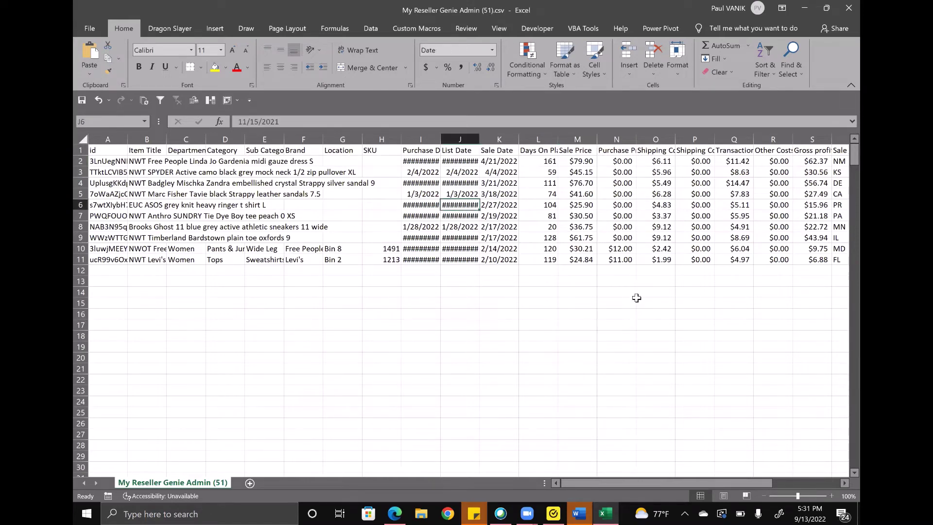
key(ctrl+Right)
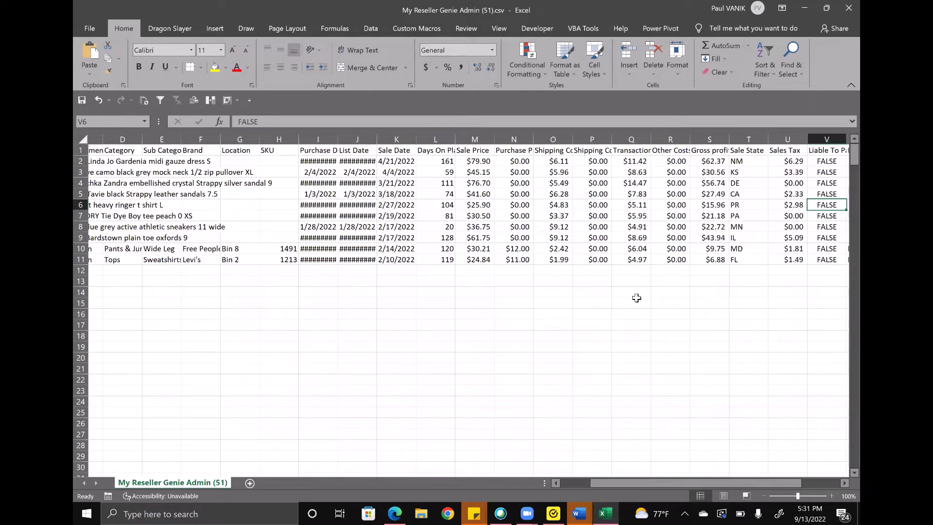
key(ctrl+Right)
key(ctrl+Right)
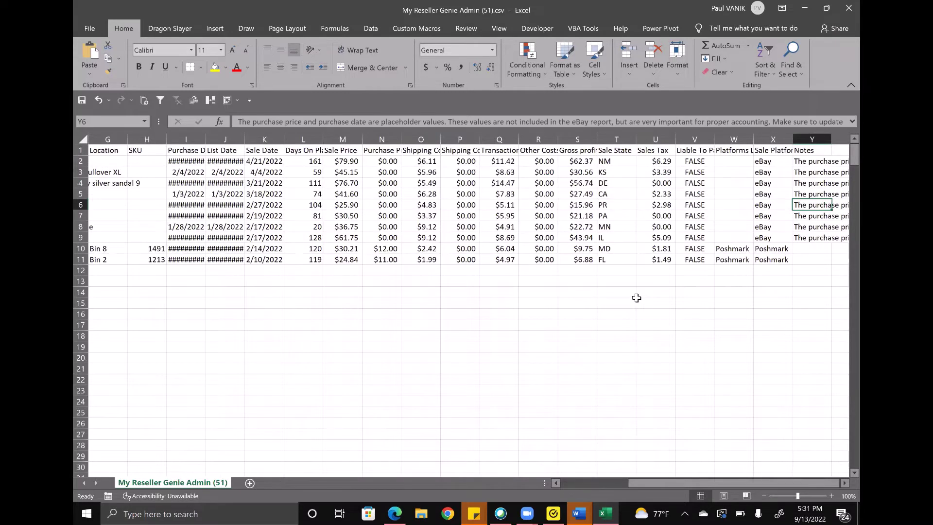
key(Left)
key(Up)
key(Up)
key(Up)
key(Up)
text(Poshmark)
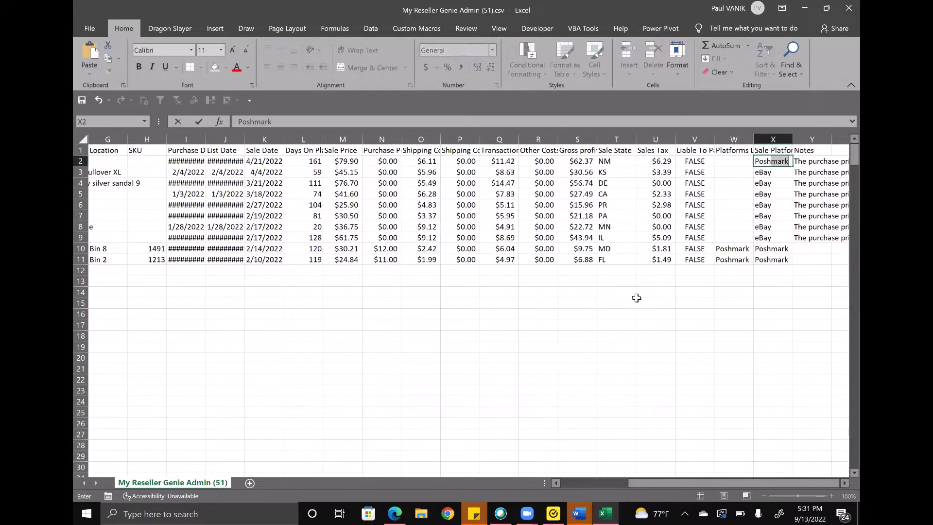
key(ctrl+Return)
- Copy Poshmark into the remaining Sale Platform cells X3:X9, then return to Edge
key(ctrl+c)
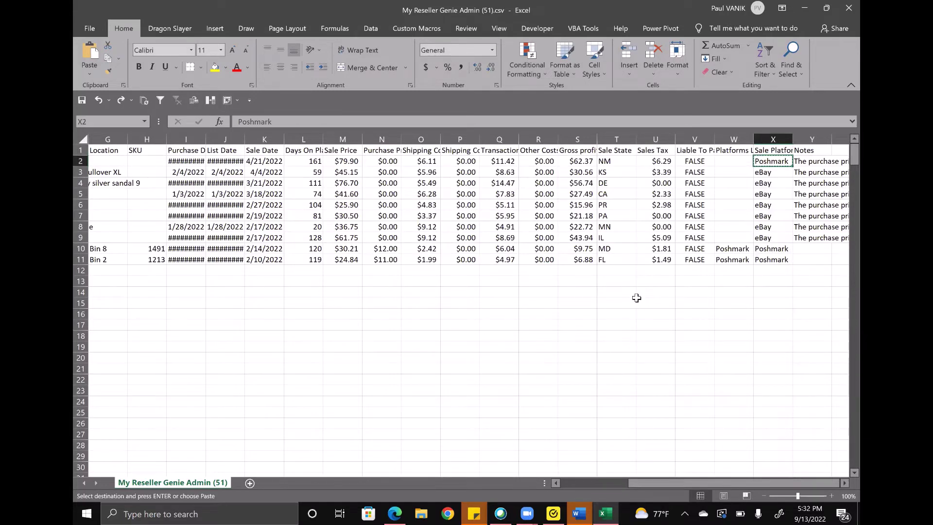
key(Down)
key(ctrl+shift+Down)
key(ctrl+v)
key(Up)
key(Right)
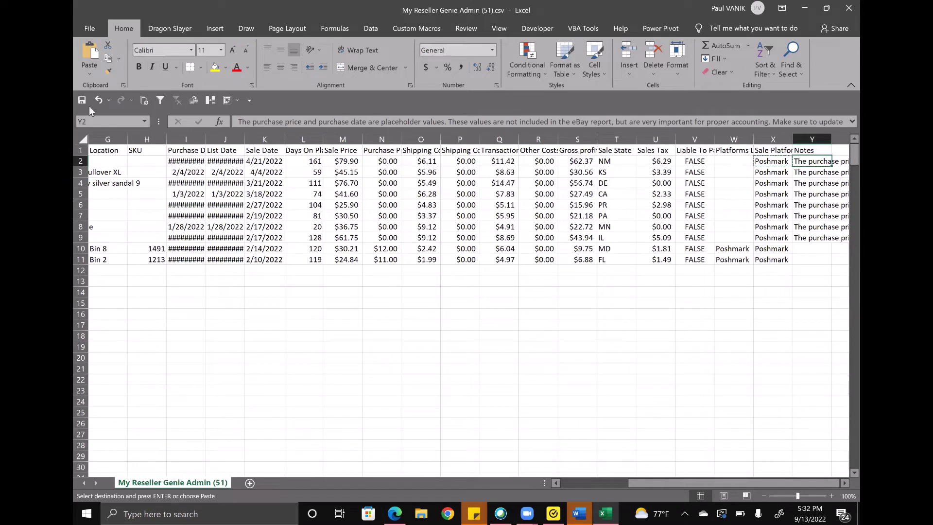
key(Escape)
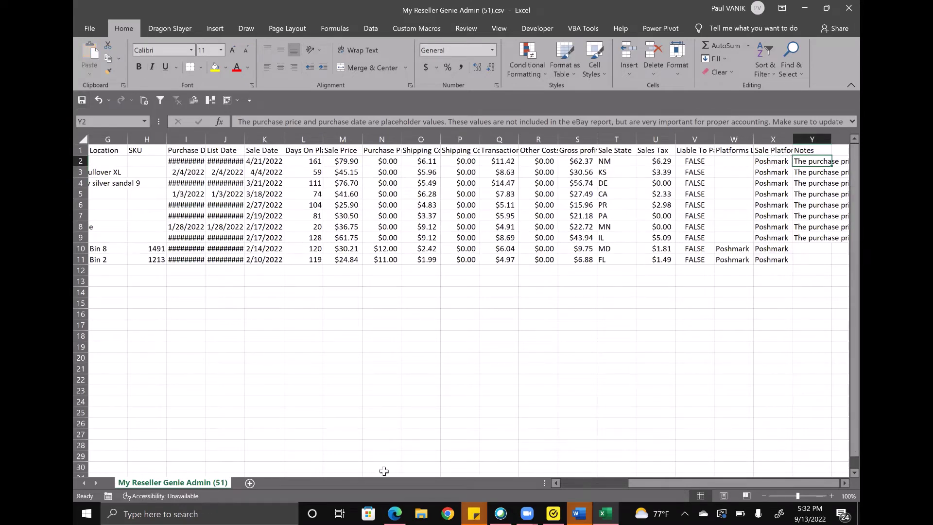
click(396, 511)
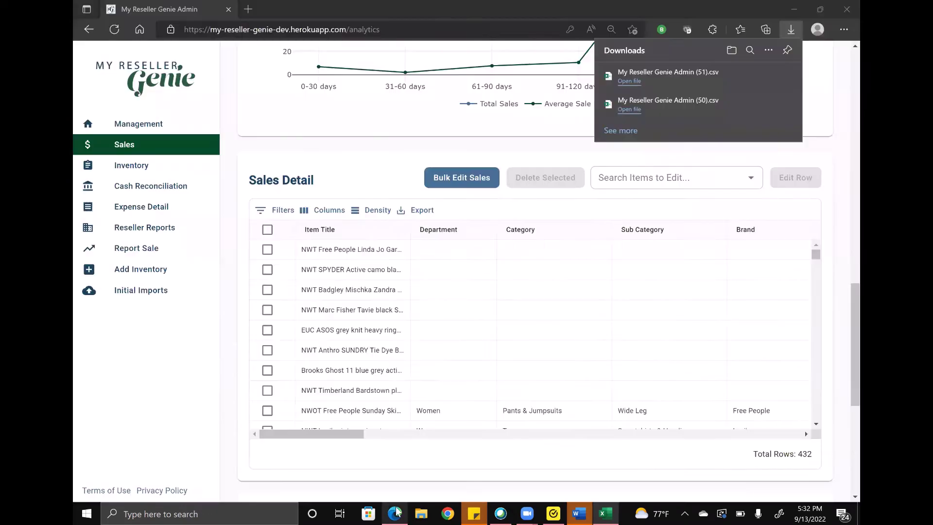
- Upload the edited My Reseller Genie Admin (51).csv through Bulk Edit Sales
click(458, 178)
click(458, 175)
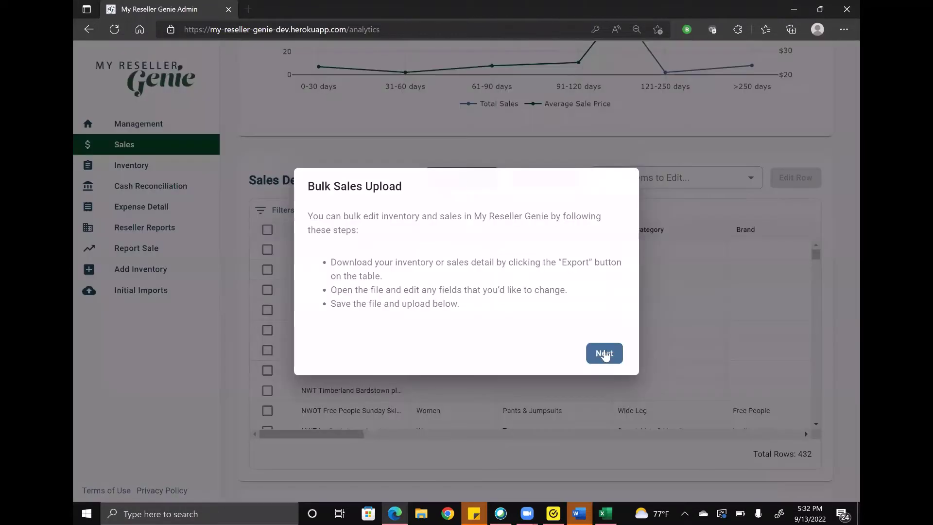
click(605, 354)
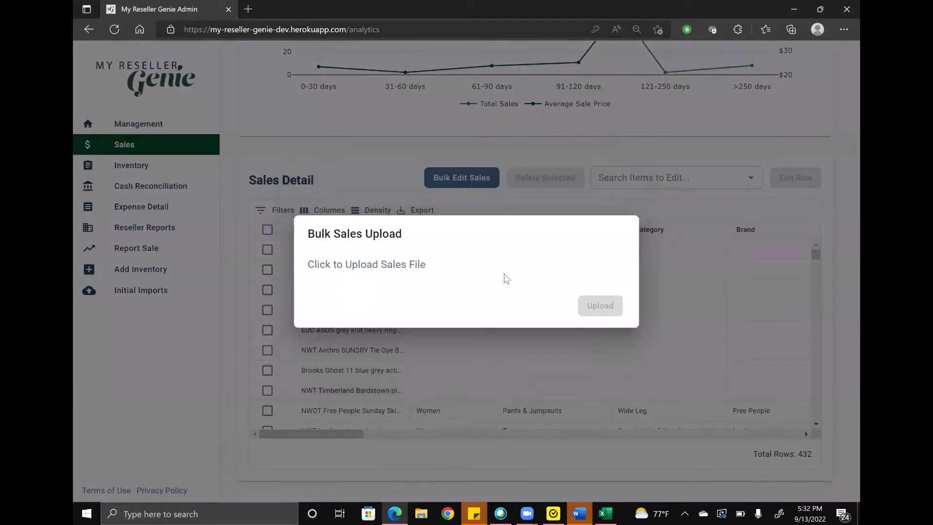
click(413, 270)
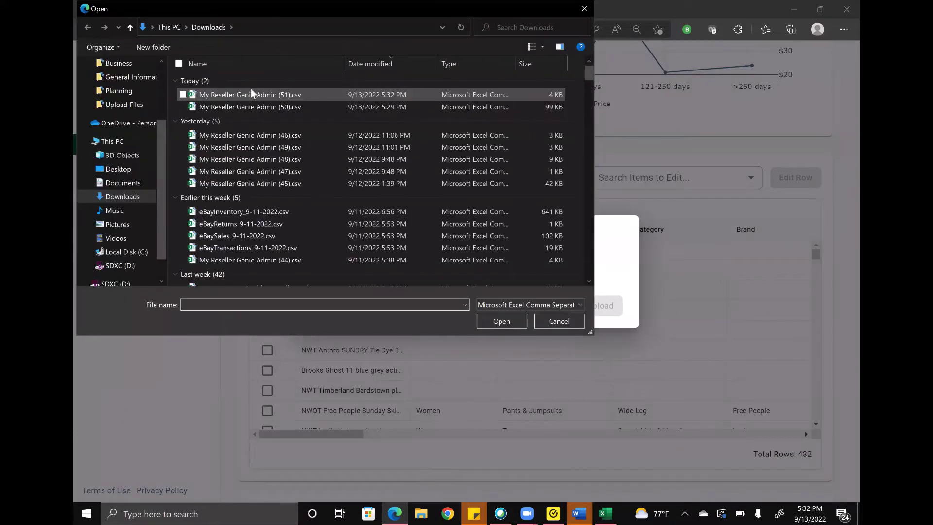
double_click(253, 95)
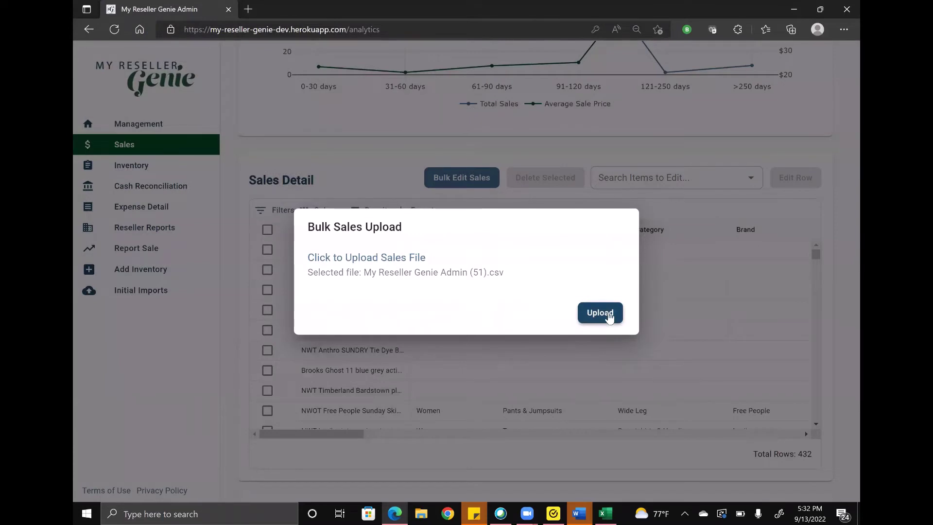
click(600, 313)
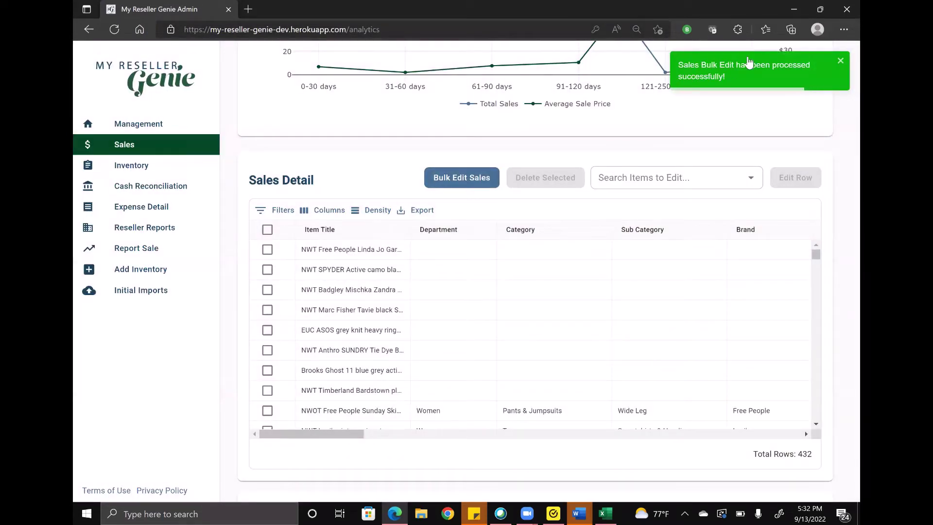
scroll(642, 281, right, 10)
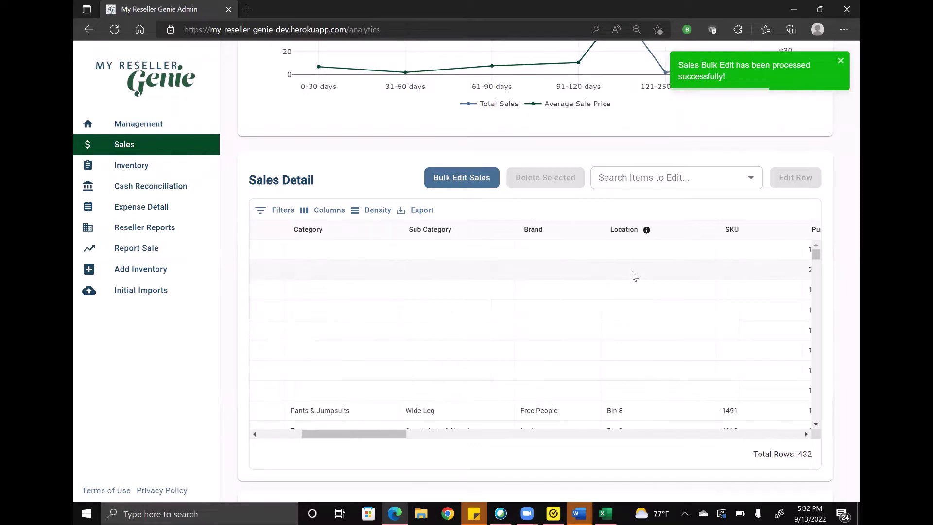
scroll(634, 276, right, 10)
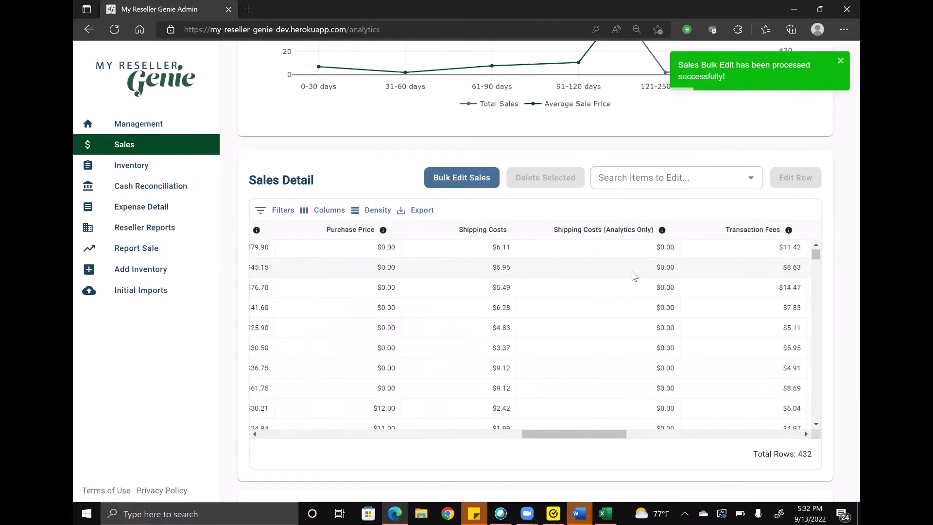
scroll(634, 276, right, 10)
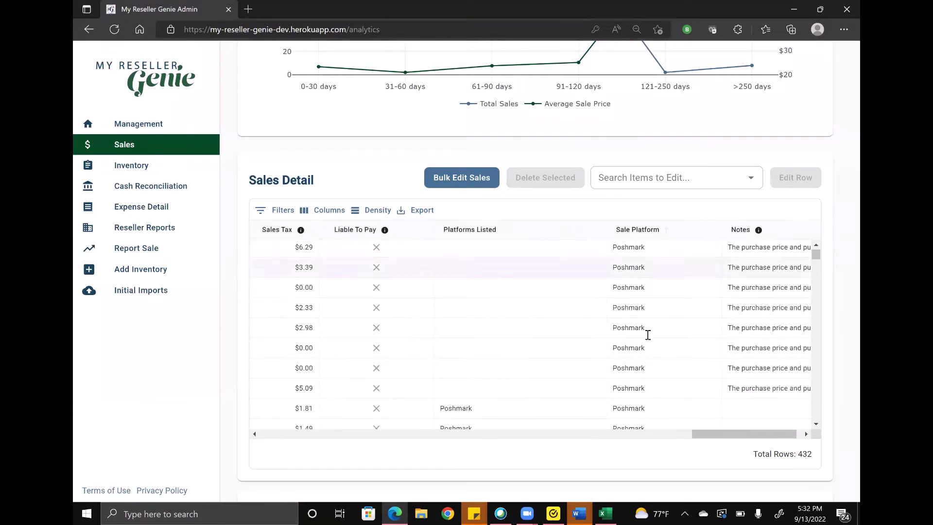
scroll(516, 362, left, 20)
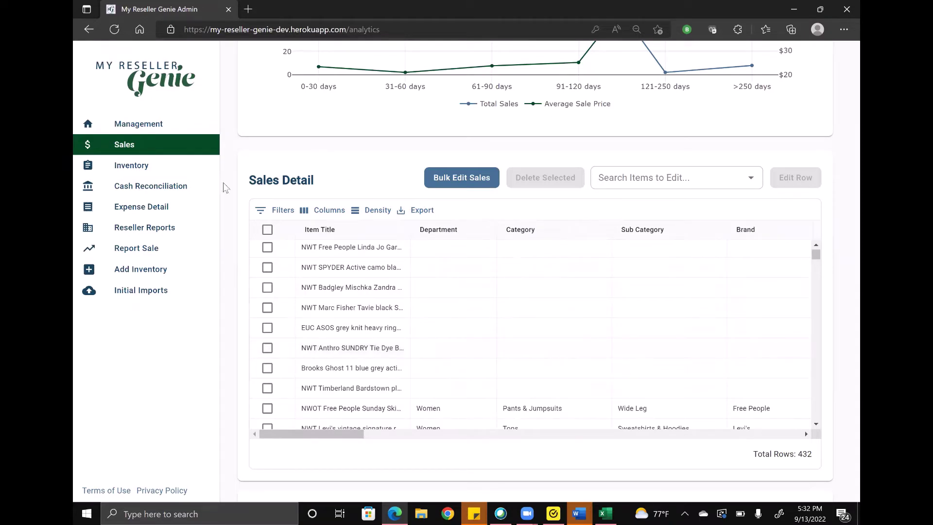
- Go to Inventory, back to Sales, and refresh the page showing $3,726.82 gross profit
click(162, 173)
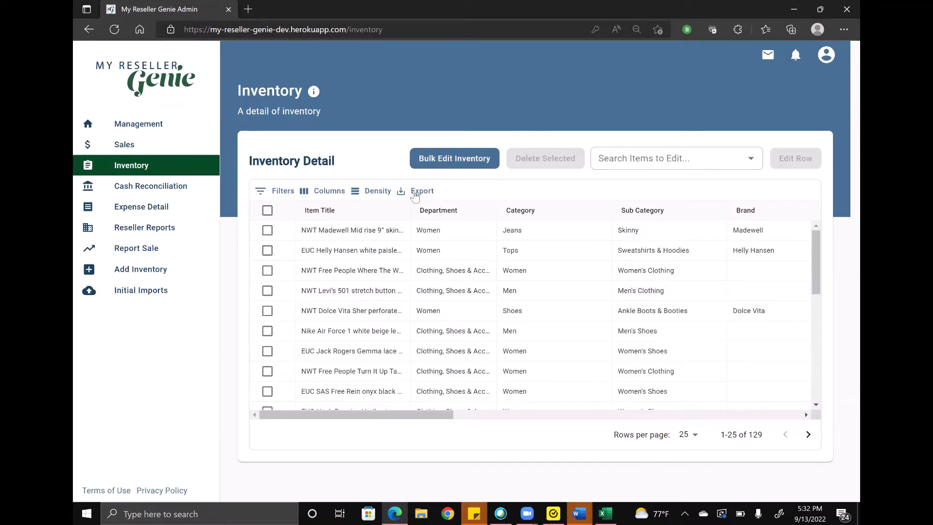
click(119, 153)
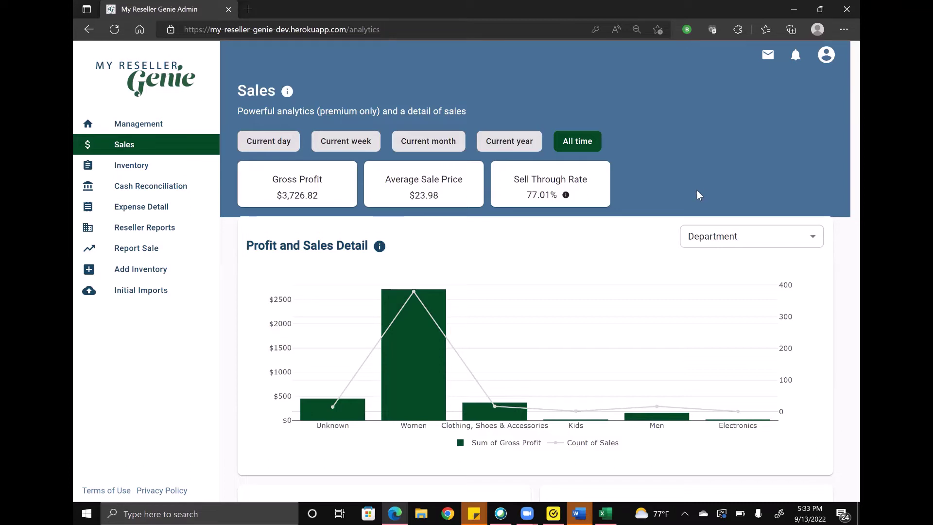
click(116, 34)
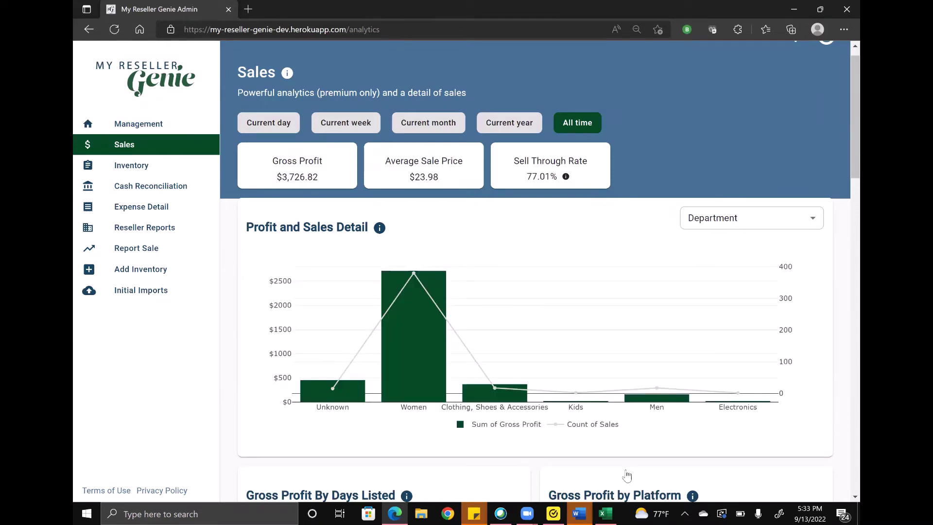
- In the Excel CSV, overwrite Sale Date cell K2 (4/21/2022) with 'a'
click(605, 514)
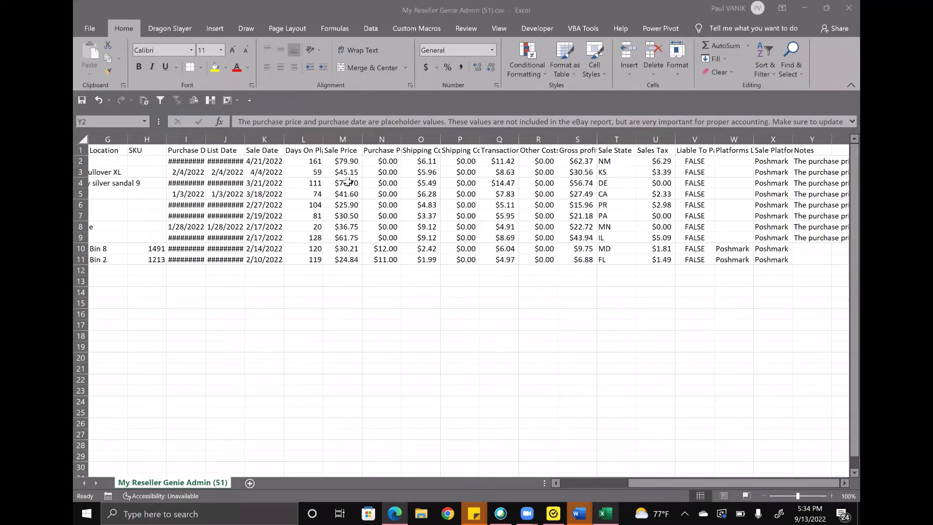
click(268, 161)
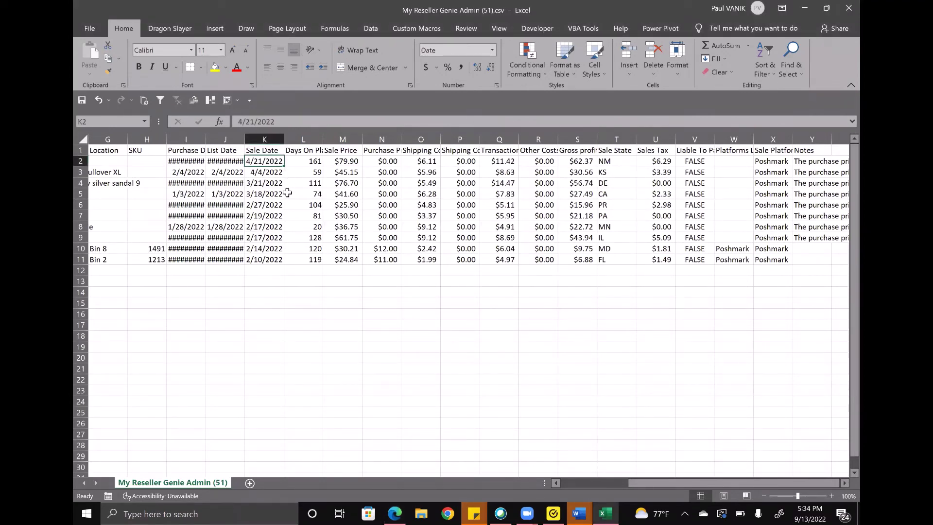
text(a)
click(278, 205)
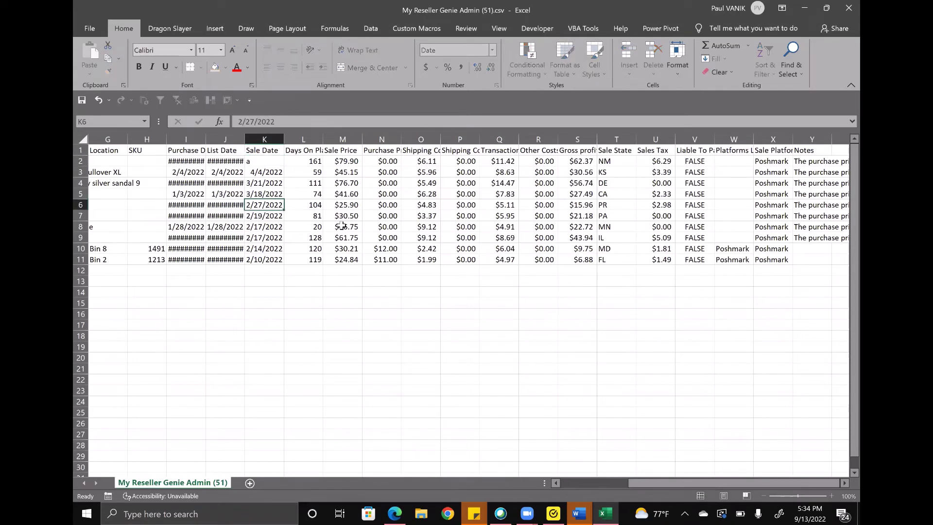
- Re-upload My Reseller Genie Admin (51).csv via Bulk Edit Sales, triggering the row 2 Sale Date error
click(395, 513)
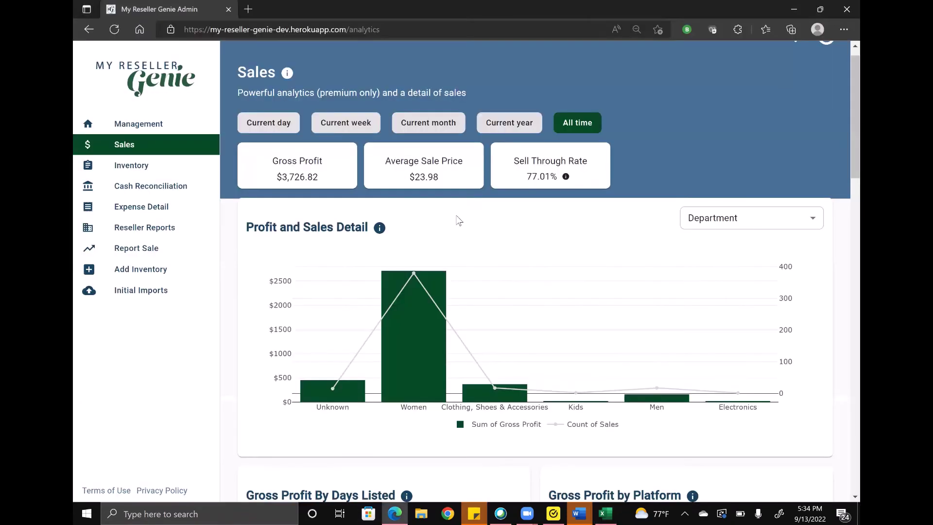
scroll(463, 214, down, 9)
scroll(463, 214, down, 10)
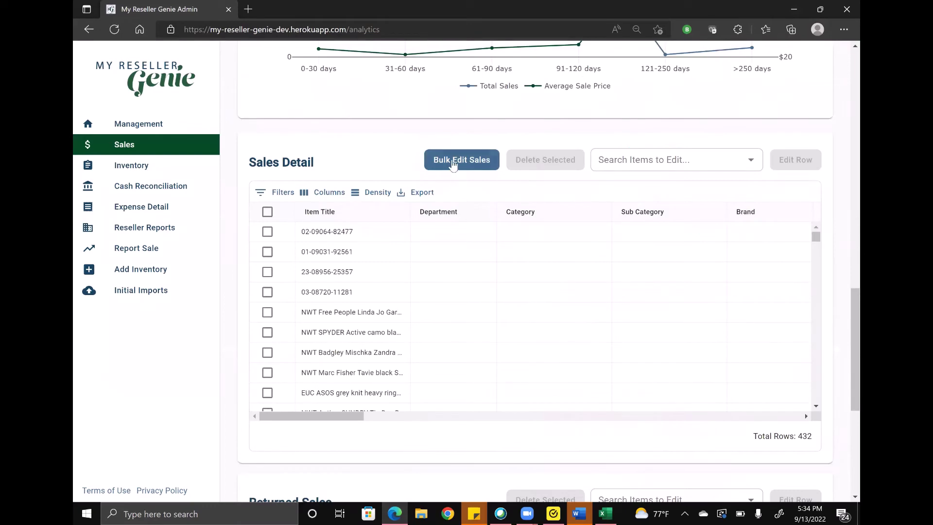
click(453, 159)
click(603, 352)
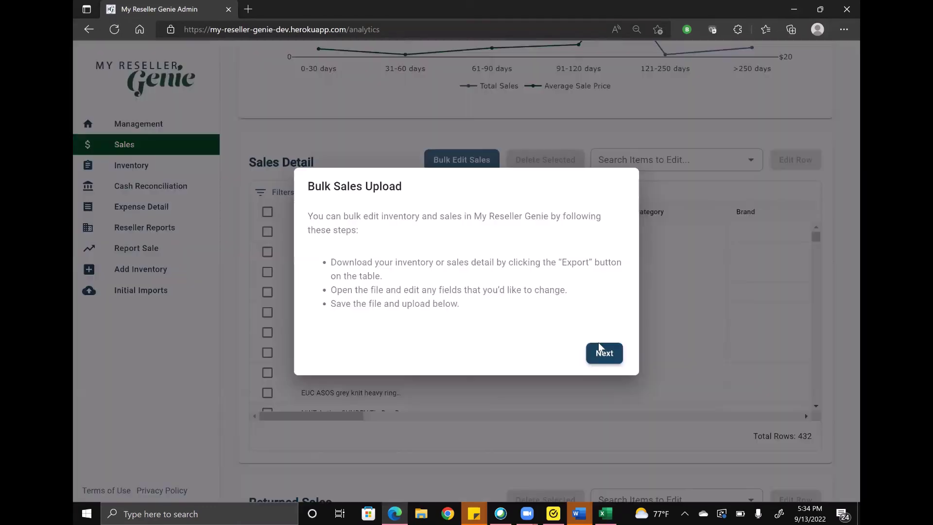
click(402, 266)
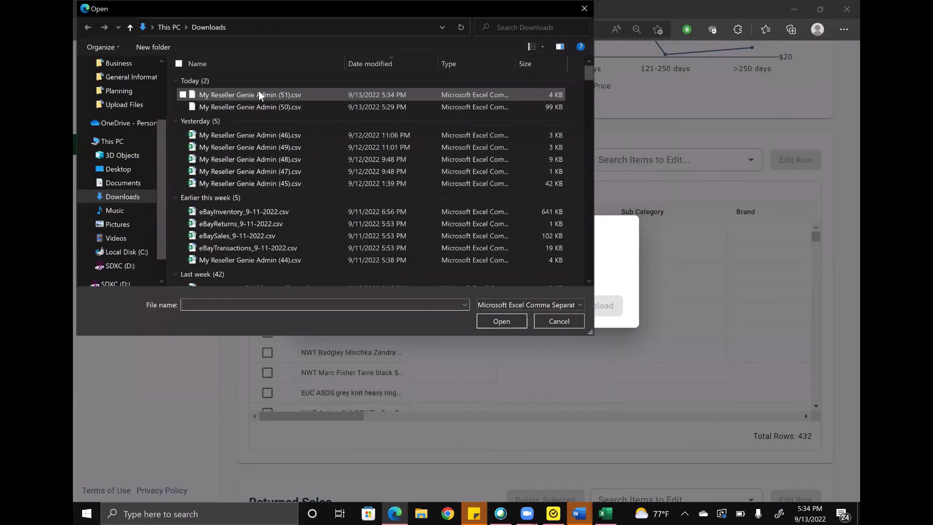
double_click(259, 94)
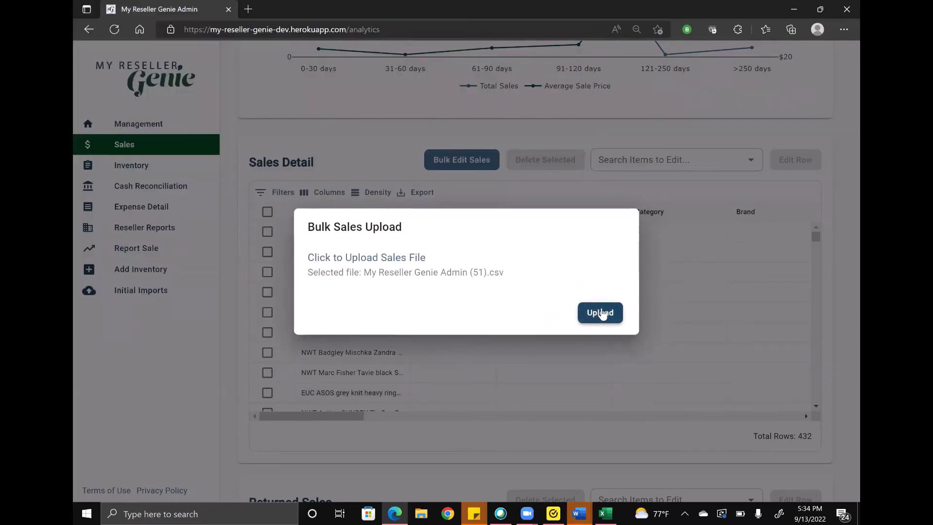
click(602, 312)
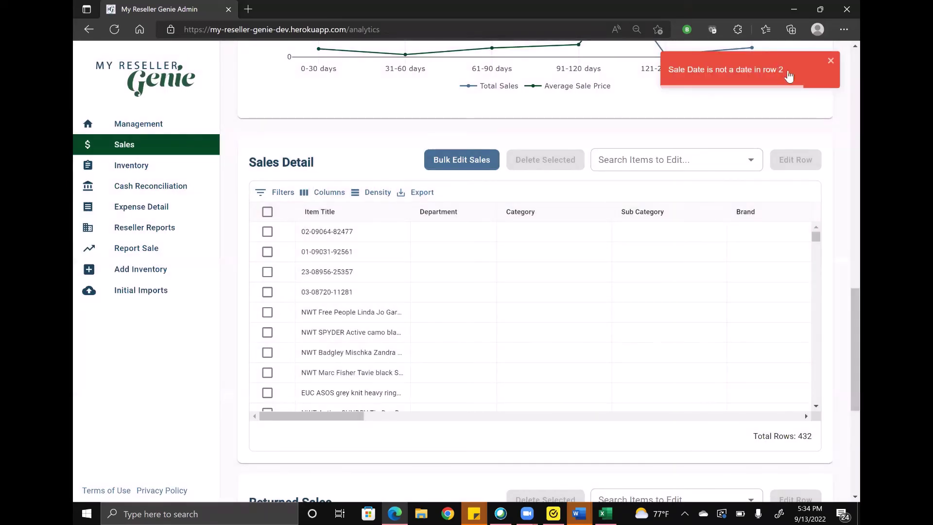